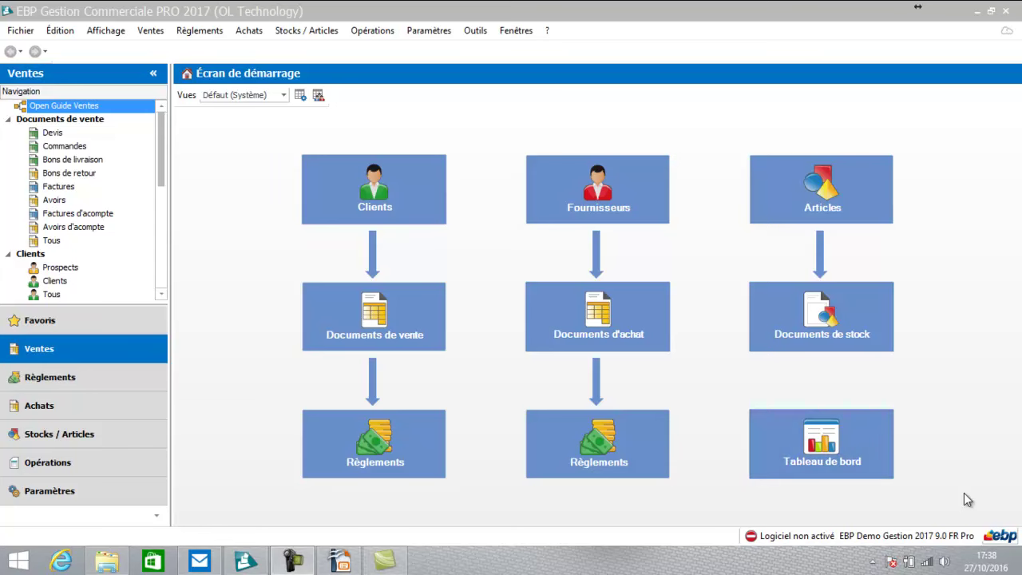
Step: Start the Sauvegarde assistant and proceed to the choice of elements to back up
key("alt+o")
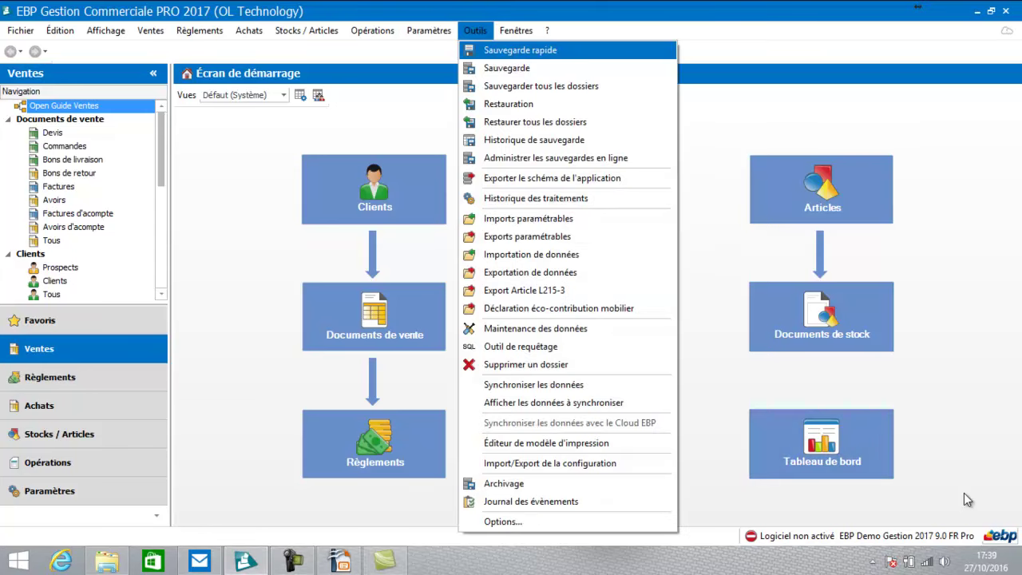
key("Down")
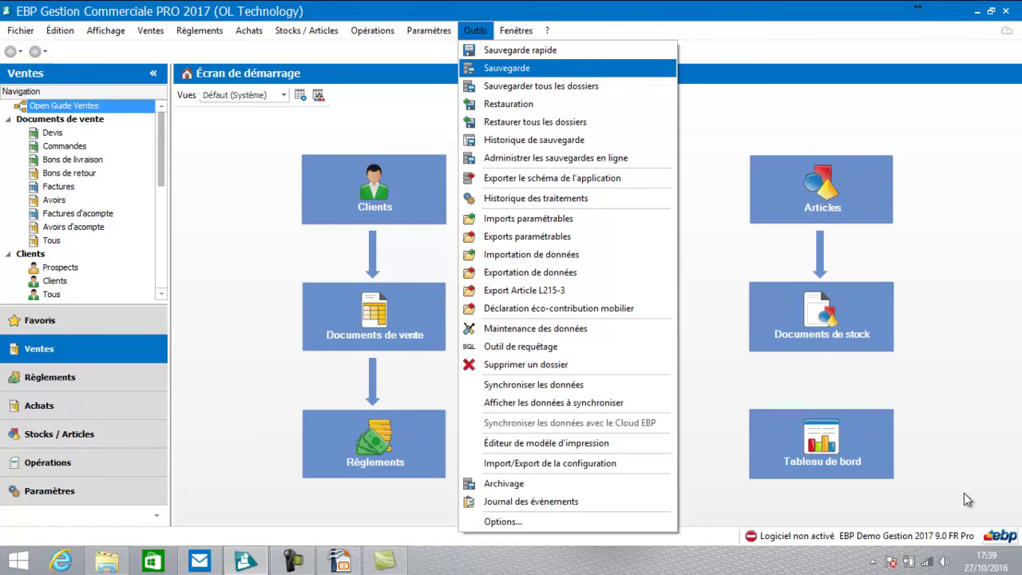
key("Return")
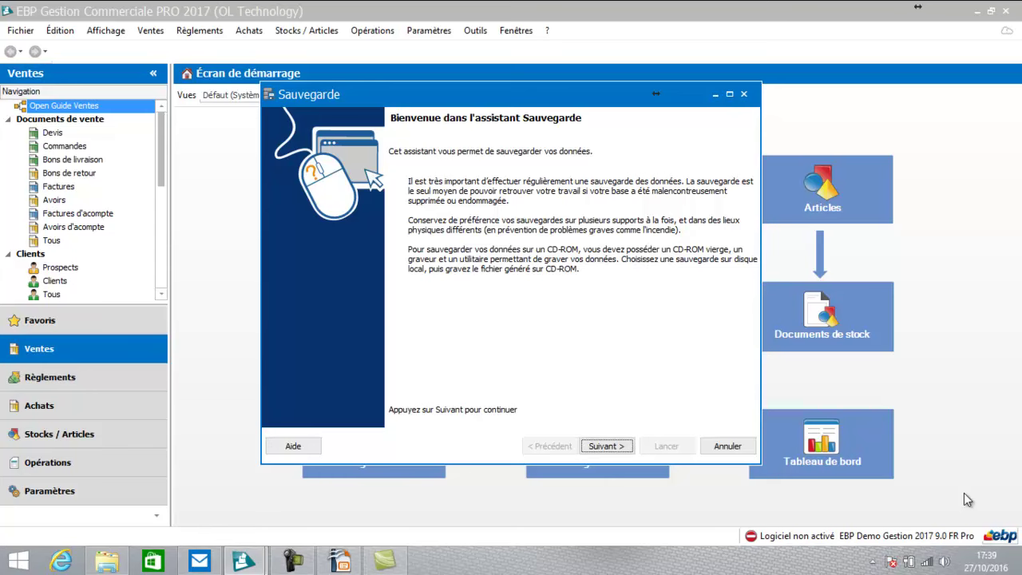
key("Return")
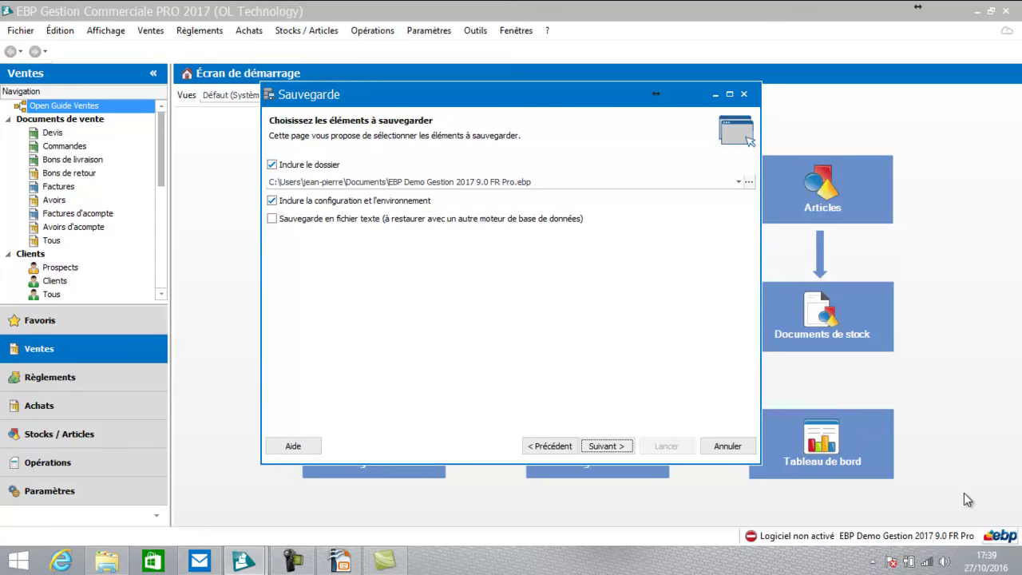
left_click(749, 182)
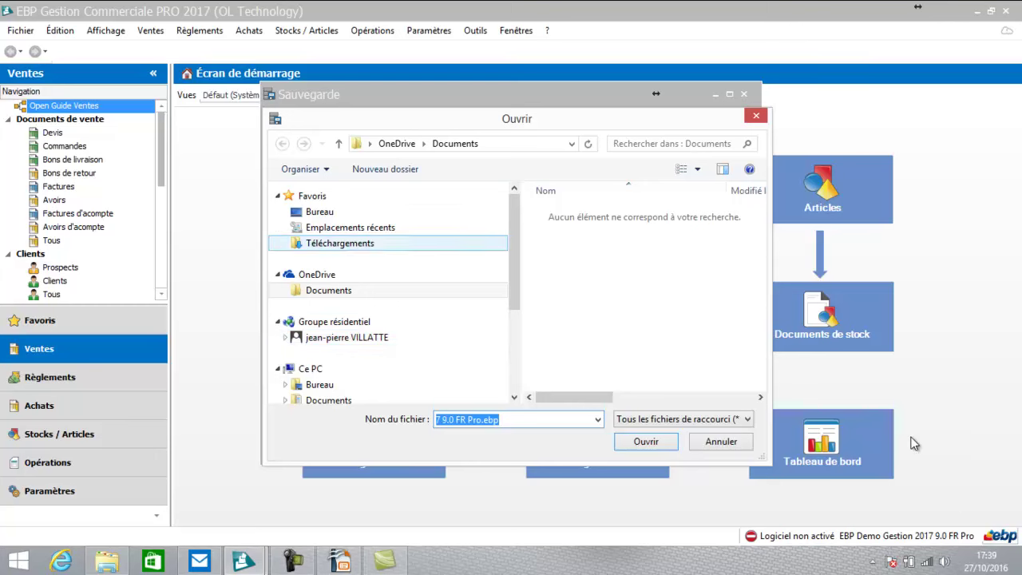
left_click_drag(514, 252, 514, 336)
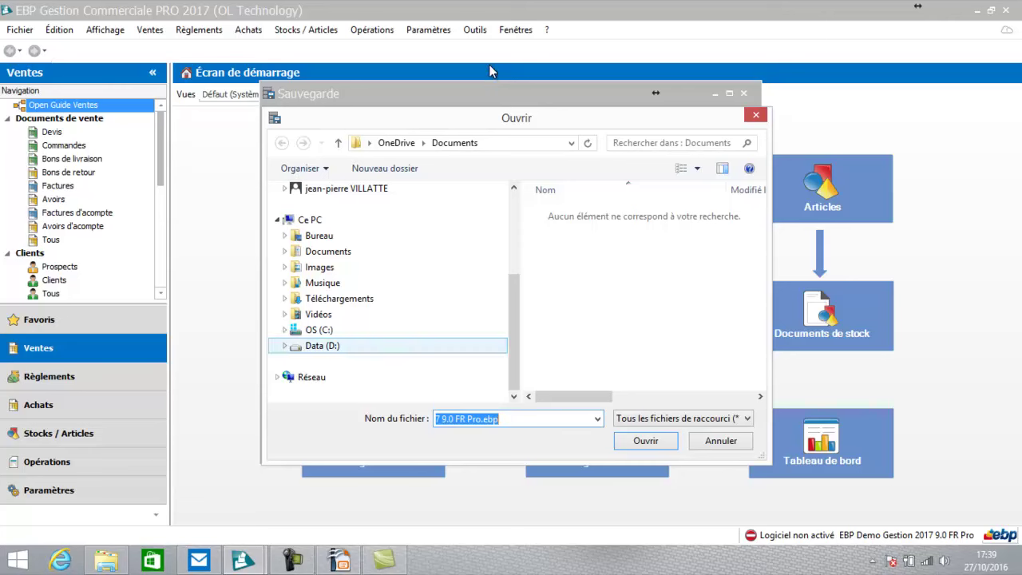
left_click(323, 345)
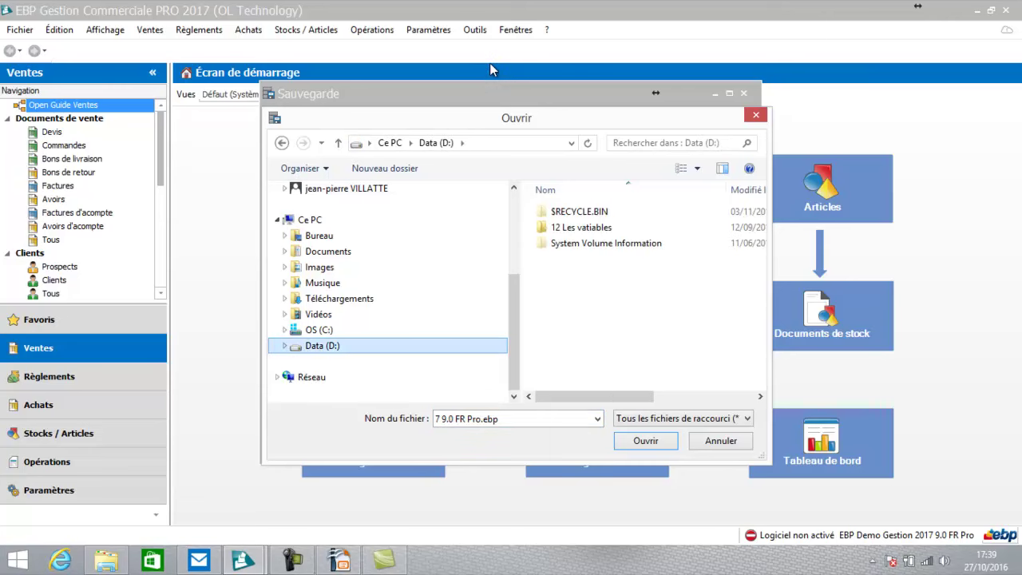
key("Escape")
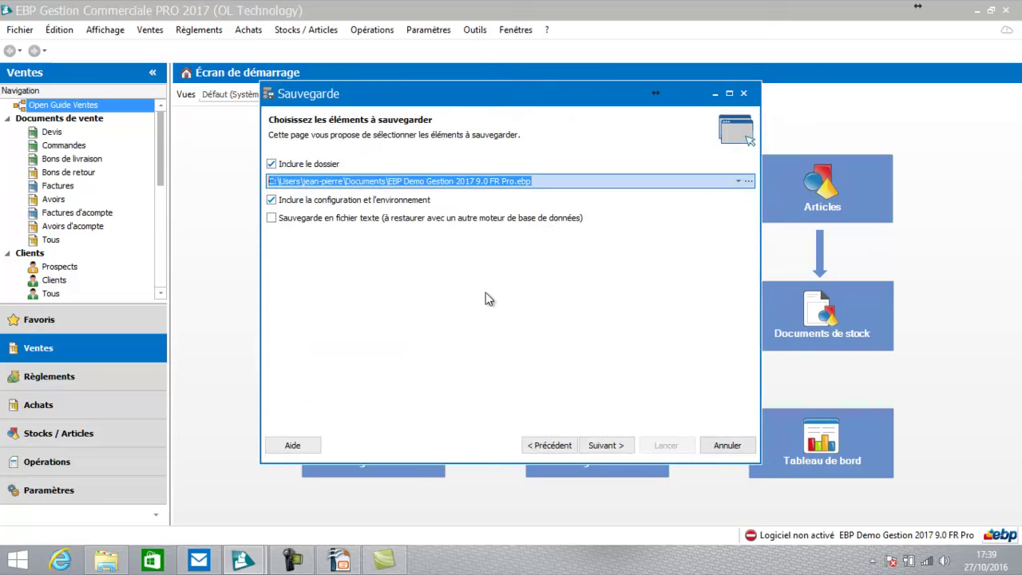
Step: Back up the dossier with its configuration and environment to the proposed zip file on the local disk, and close the assistant
left_click(600, 445)
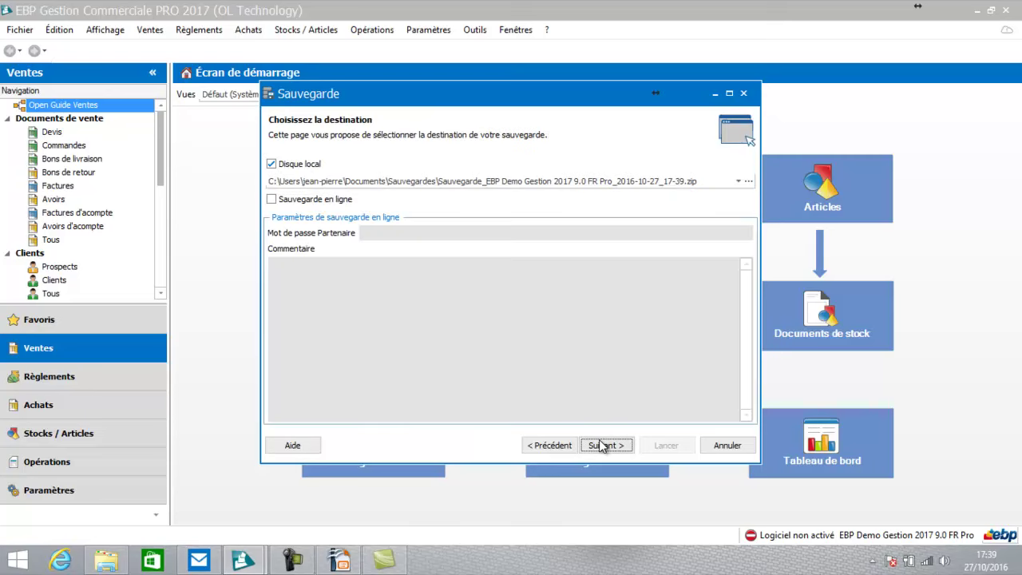
left_click(603, 445)
key("Return")
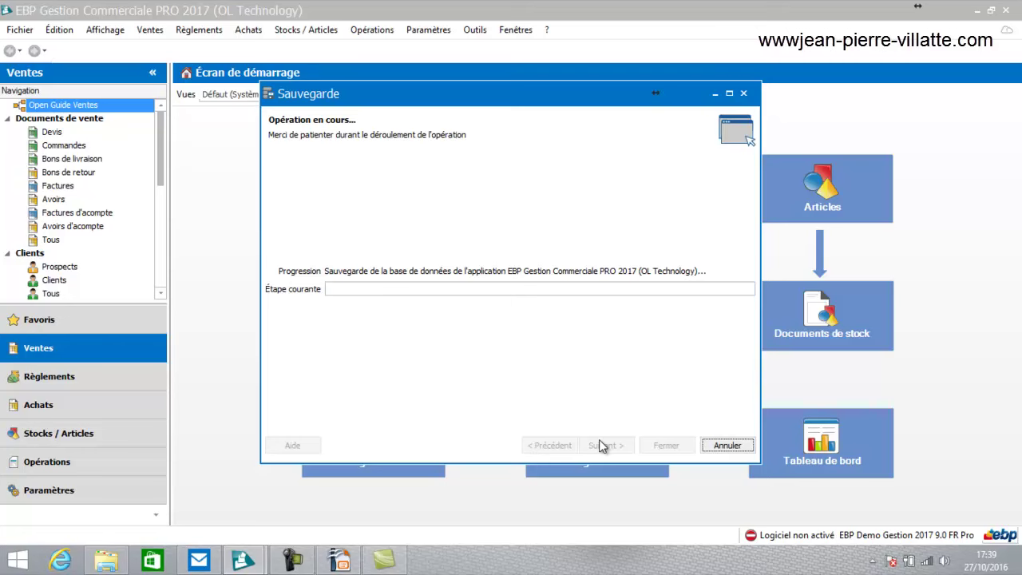
key("Return")
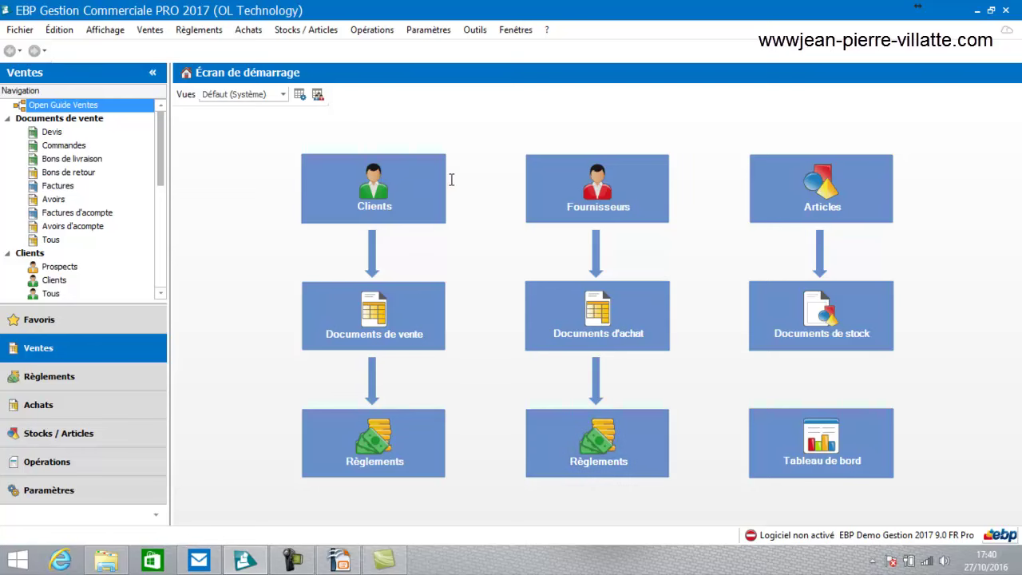
Step: Open the Journal des évènements
key("alt+o")
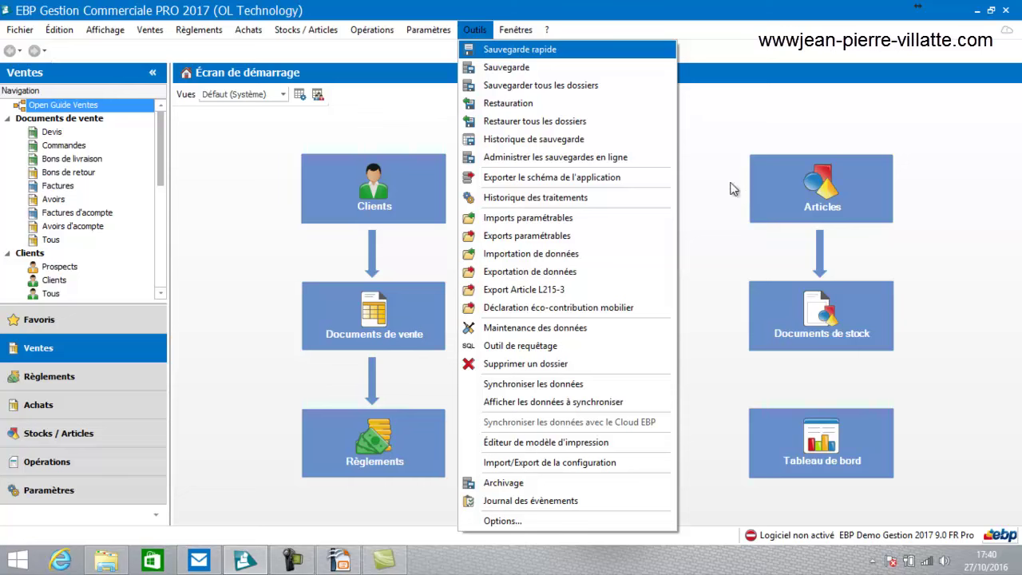
key("a")
key("a")
key("a")
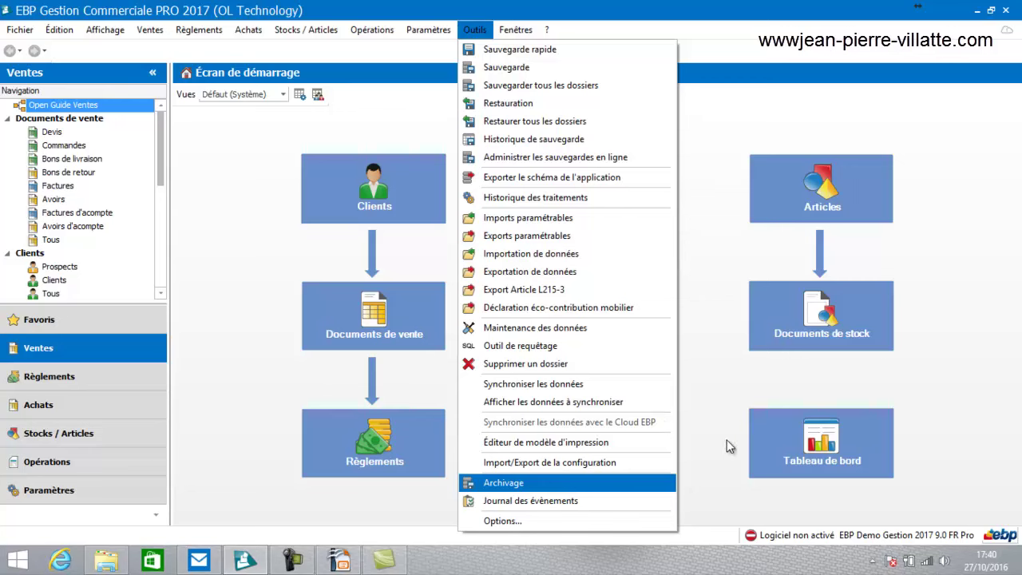
key("Down")
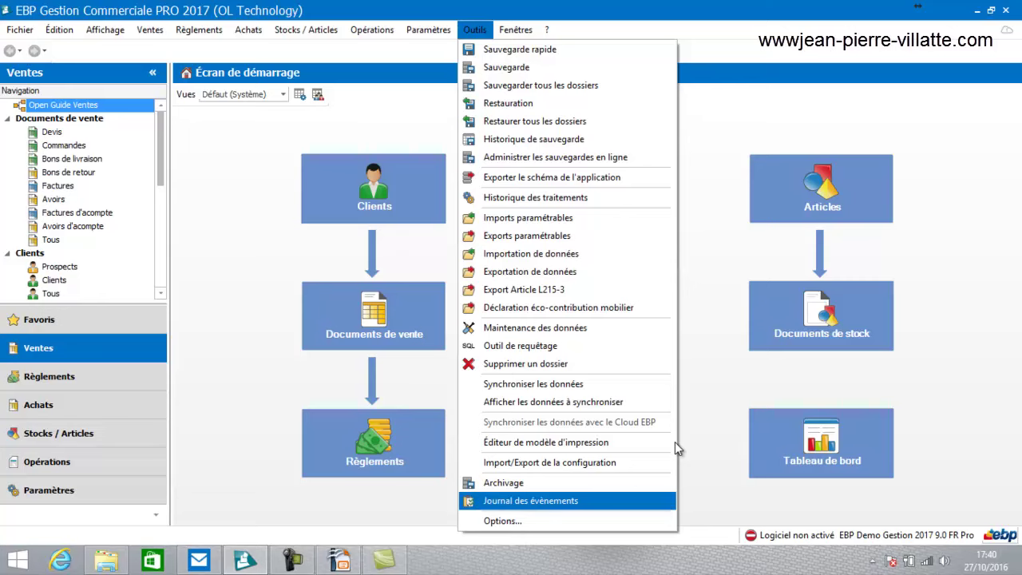
key("Escape")
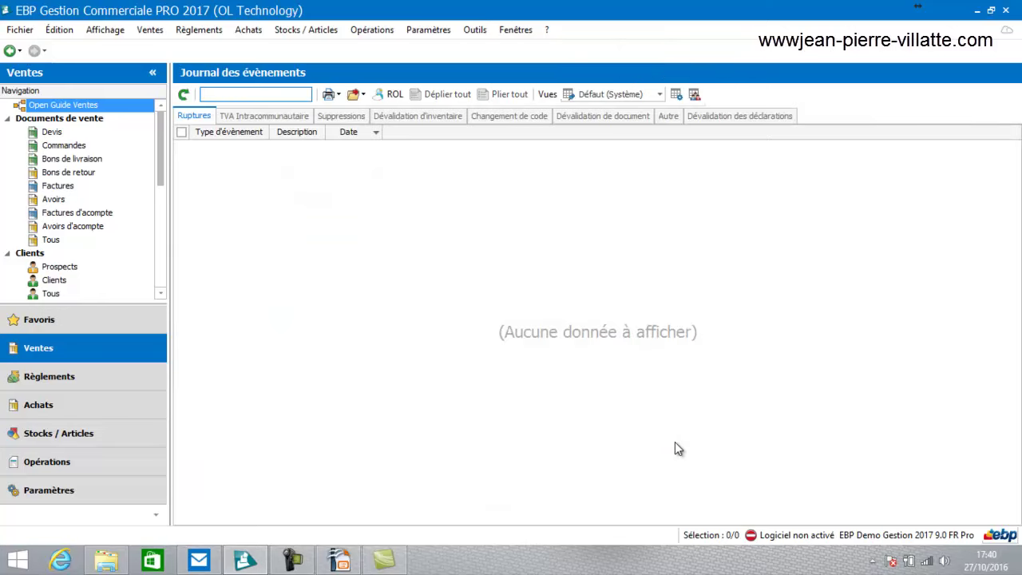
Step: Examine the event log's Suppressions, Dévalidation d'inventaire, Changement de code and Dévalidation de document categories
left_click(341, 117)
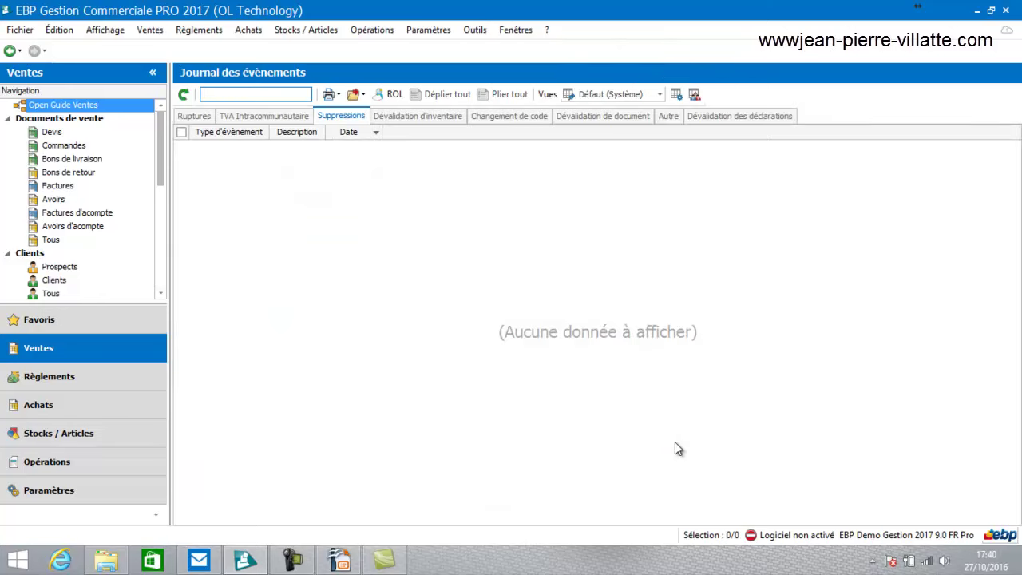
left_click(418, 117)
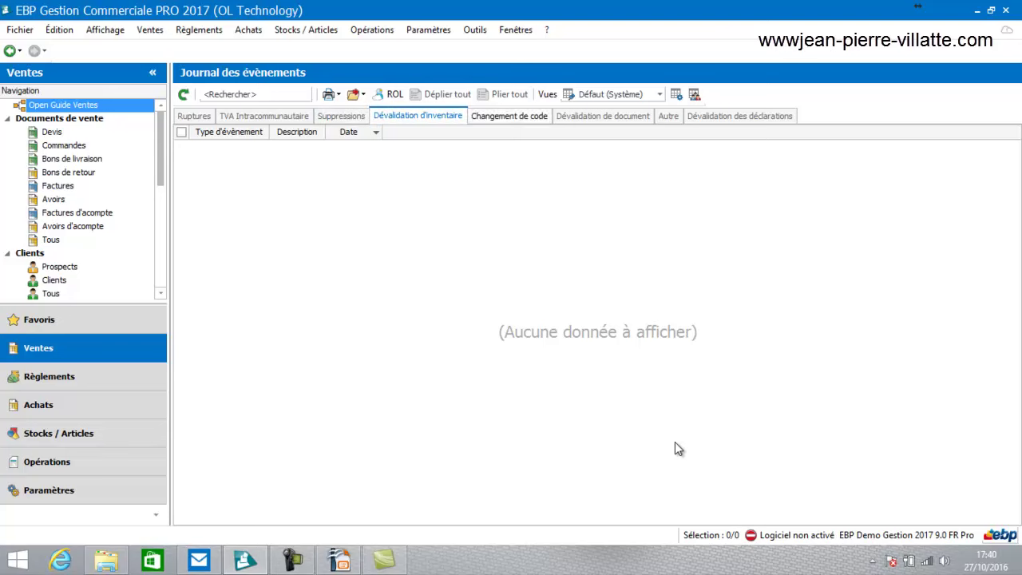
left_click(341, 116)
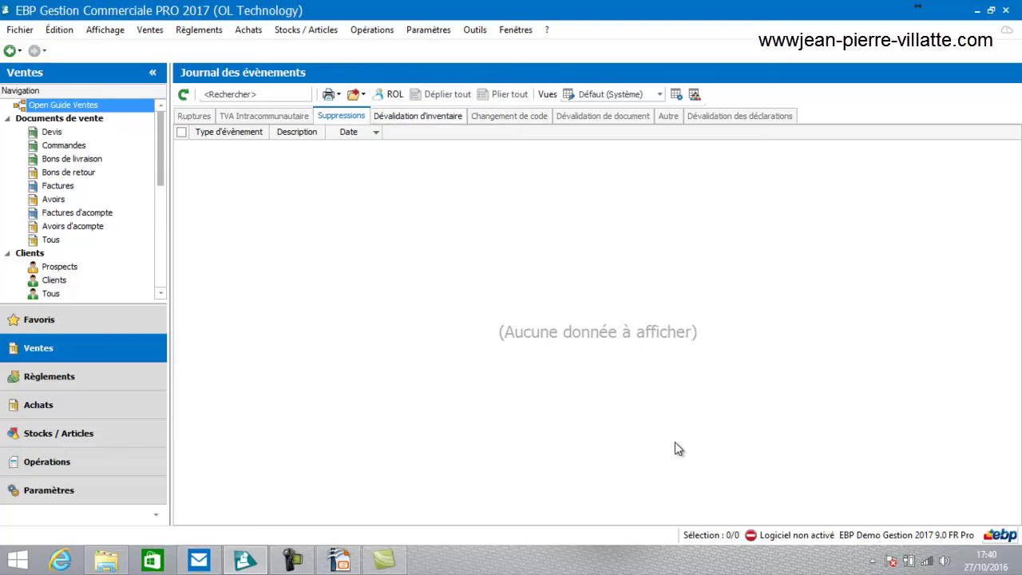
left_click(417, 116)
left_click(509, 116)
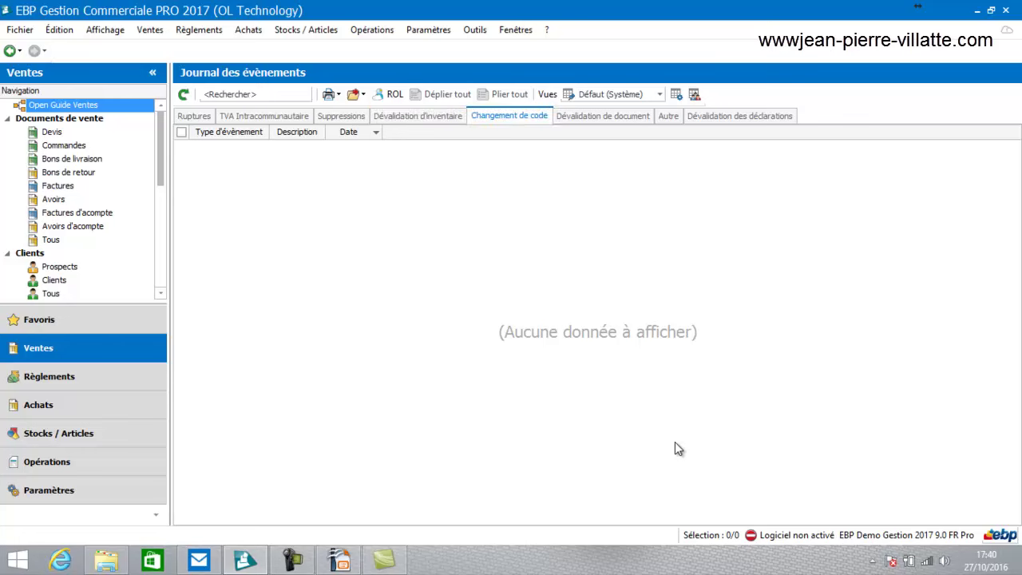
left_click(603, 117)
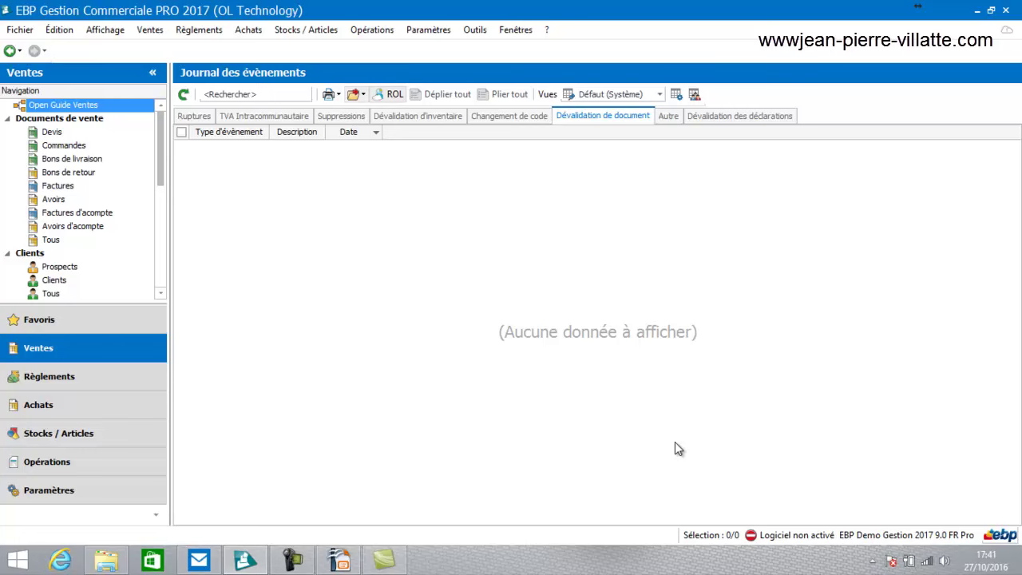
Step: Start the Archivage assistant for archiving the data
key("alt+o")
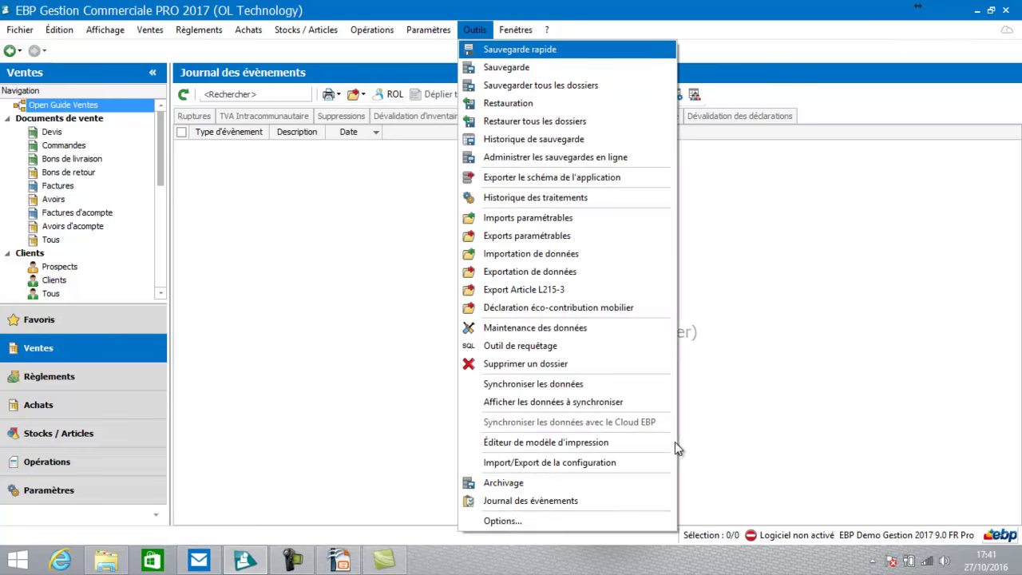
key("Up")
key("Up")
key("Up")
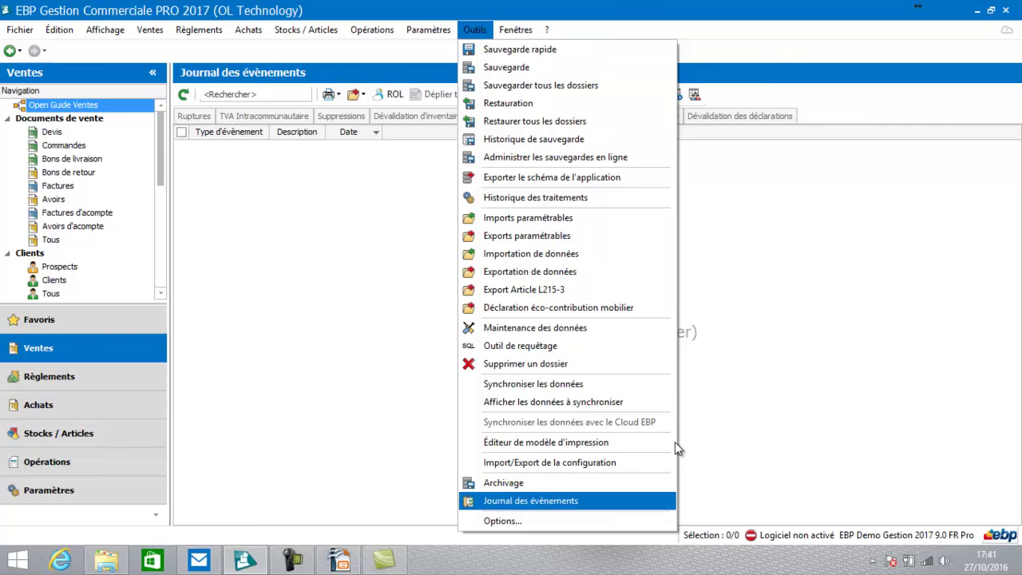
key("Return")
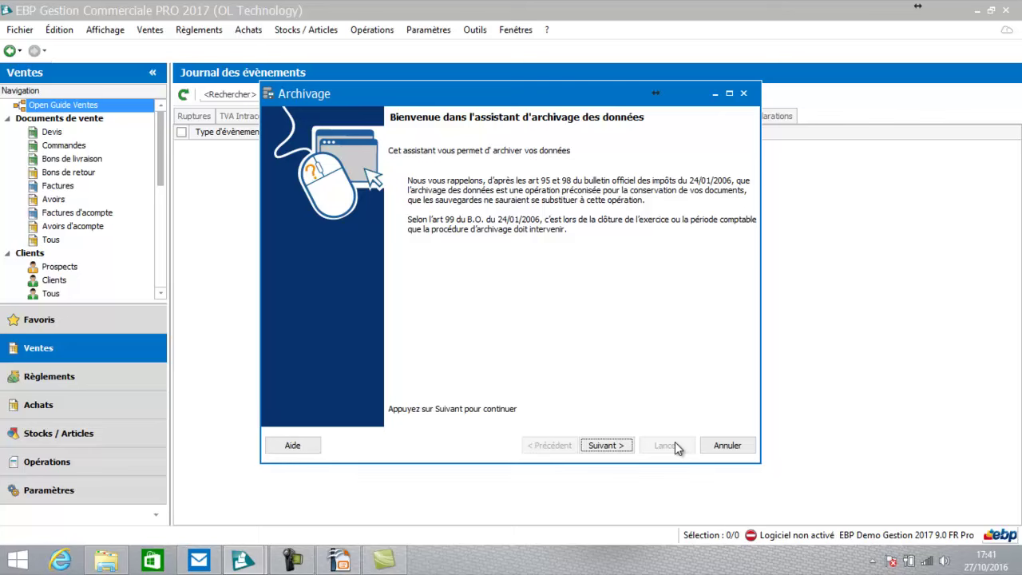
Step: Archive the EBP Demo Gestion 2017 9.0 FR Pro dossier to the proposed file in the Sauvegardes folder, and close the assistant
key("Return")
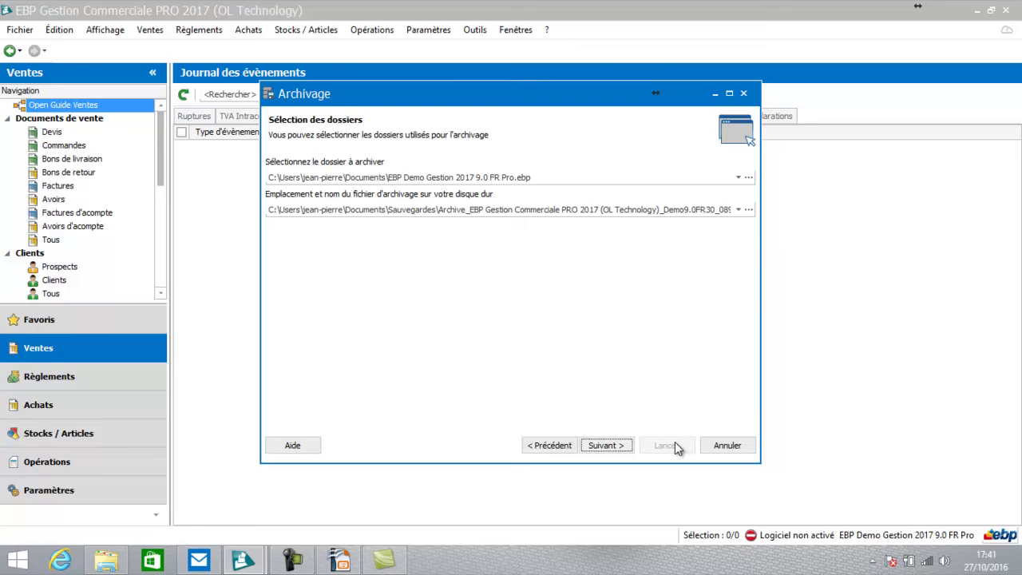
key("Return")
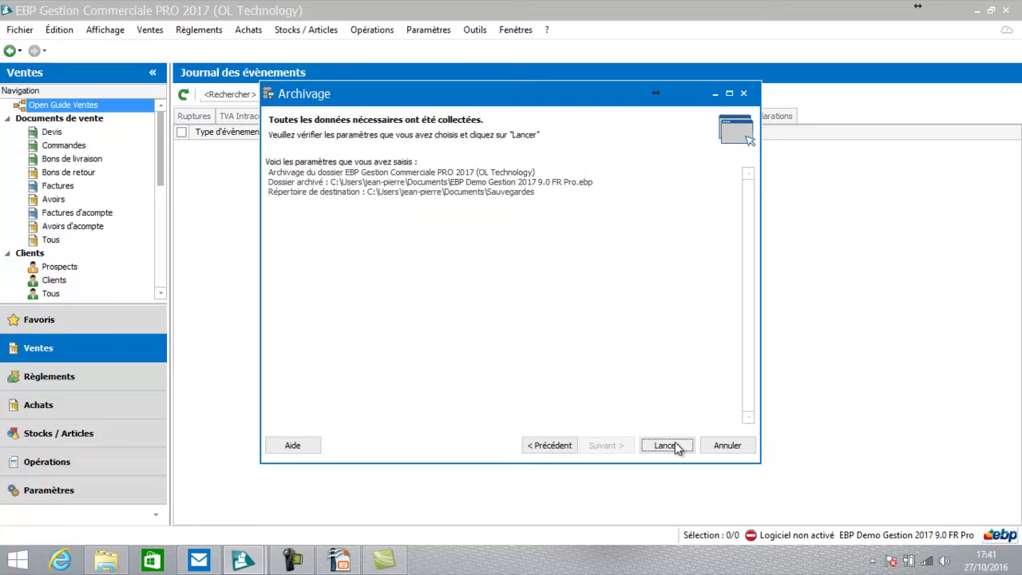
left_click(674, 444)
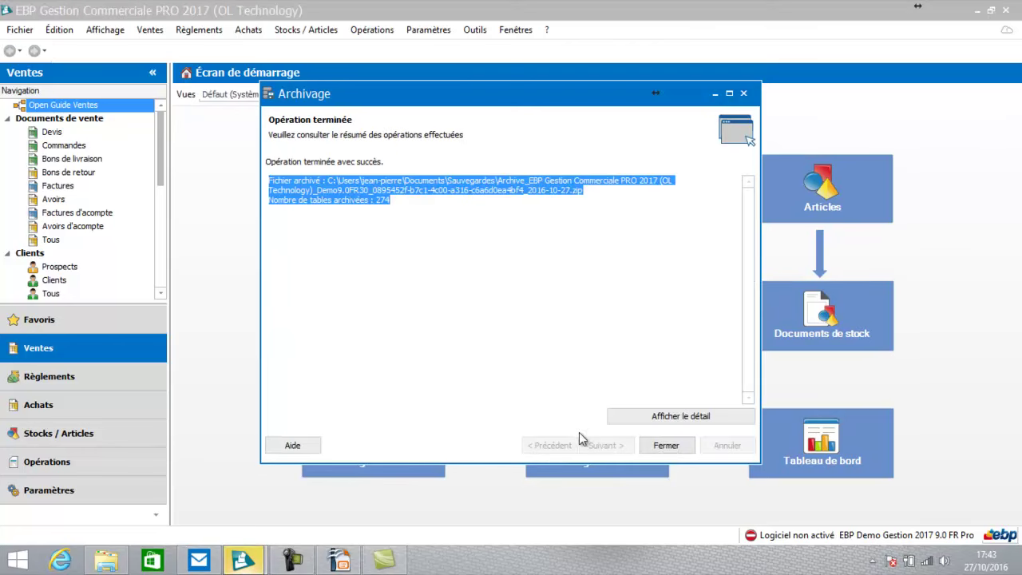
key("Return")
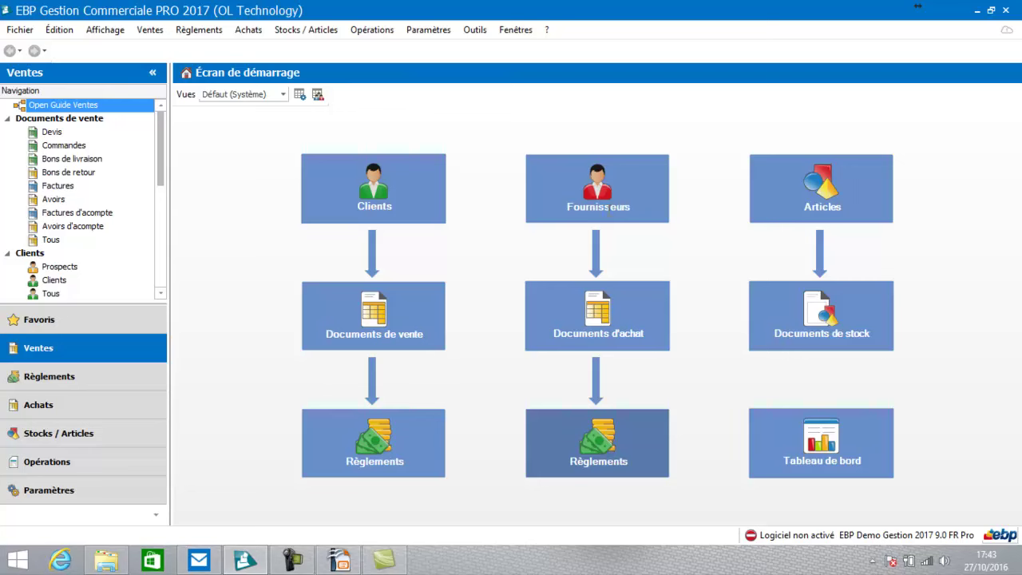